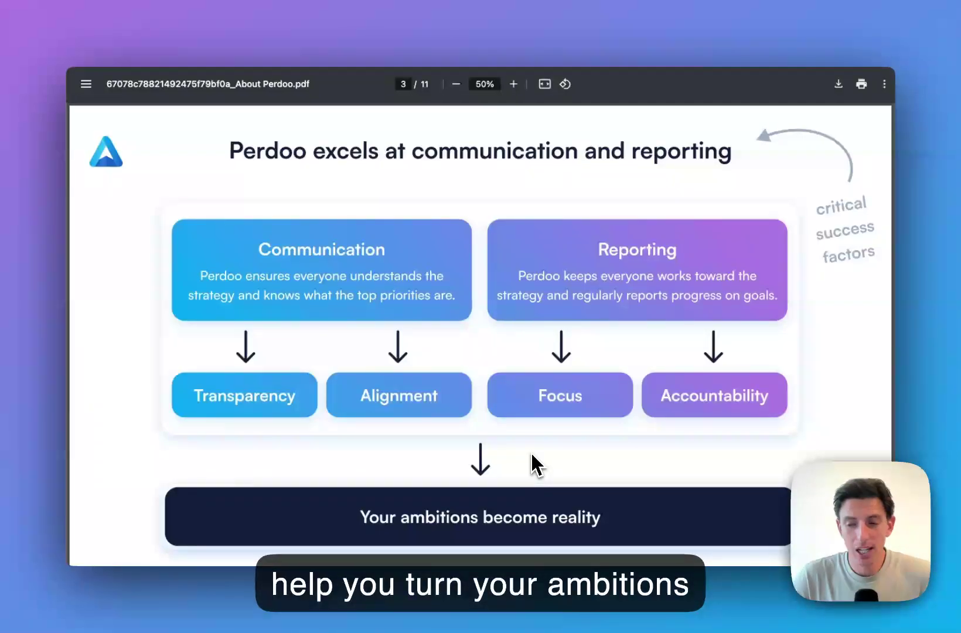
Switch from the About Perdoo slides to the Perdoo Home dashboard with Ctrl+Tab.
{"action": "key", "text": "ctrl+Tab"}
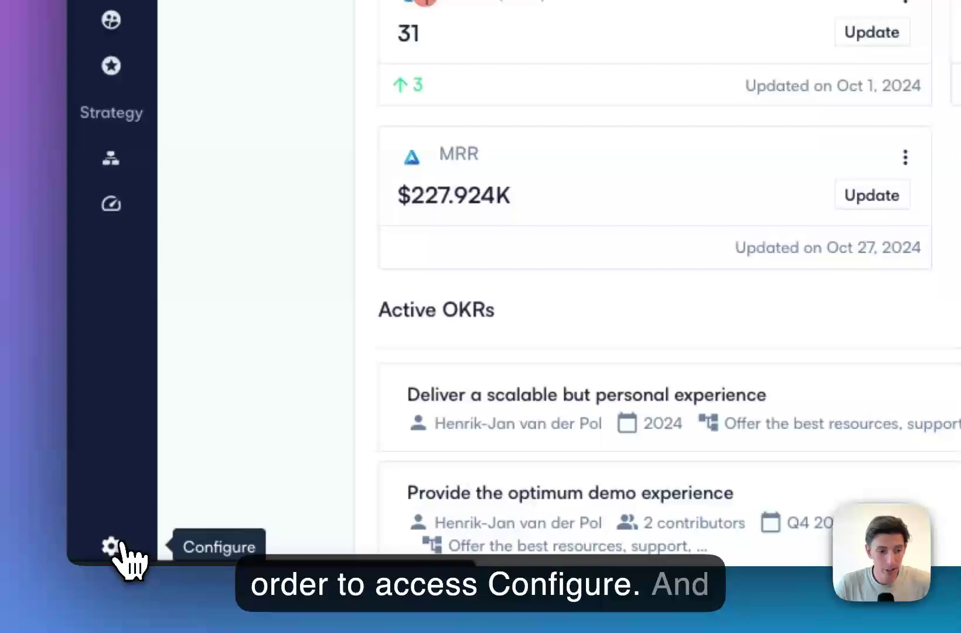
Show the Progress reporting settings: weekly user reports, 2-day reminder at 08:00AM.
{"action": "left_click", "coordinate": [117, 546]}
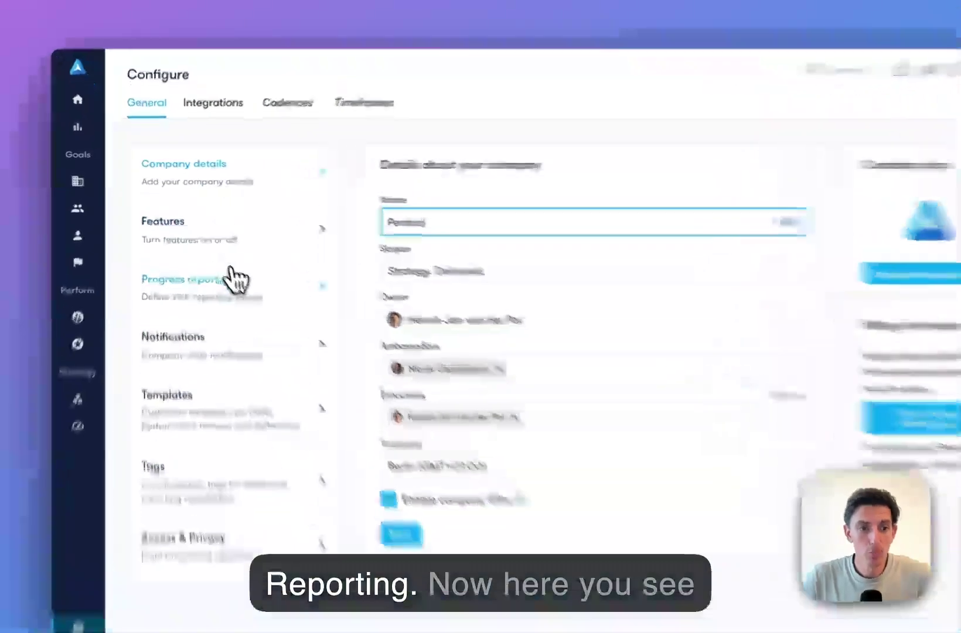
{"action": "left_click", "coordinate": [233, 276]}
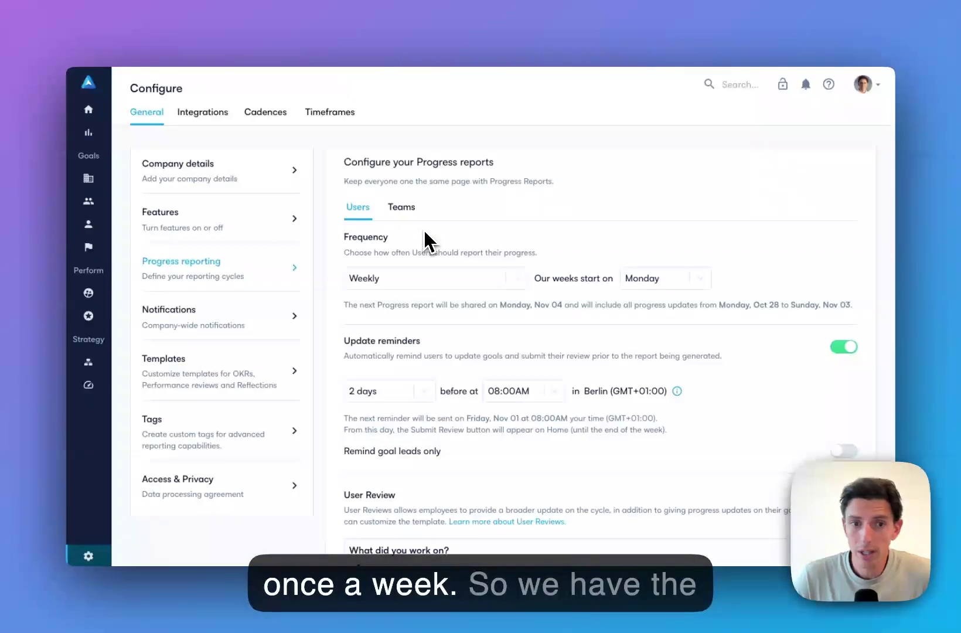
{"action": "left_click", "coordinate": [428, 278]}
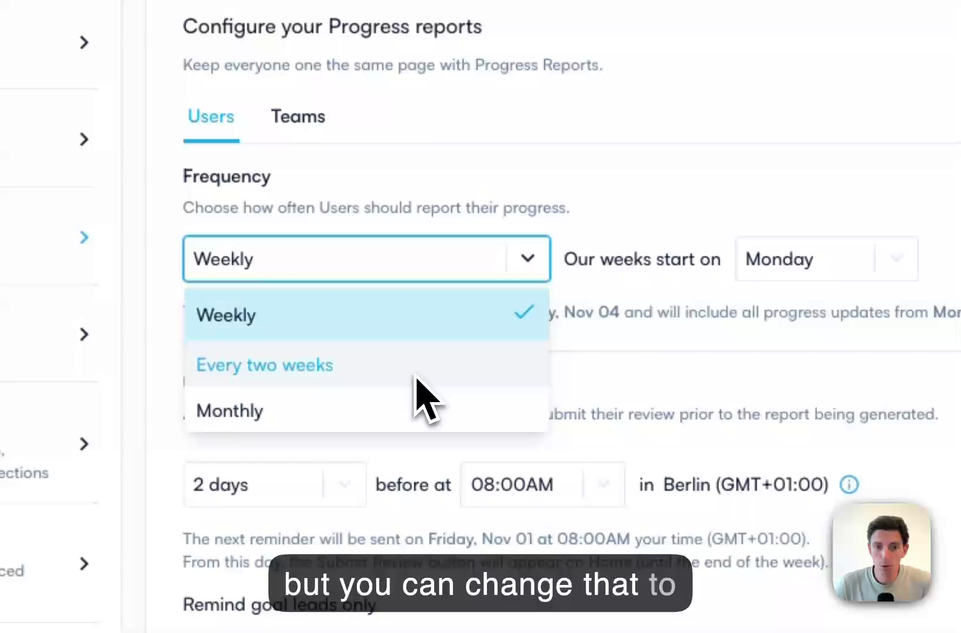
{"action": "left_click", "coordinate": [606, 363]}
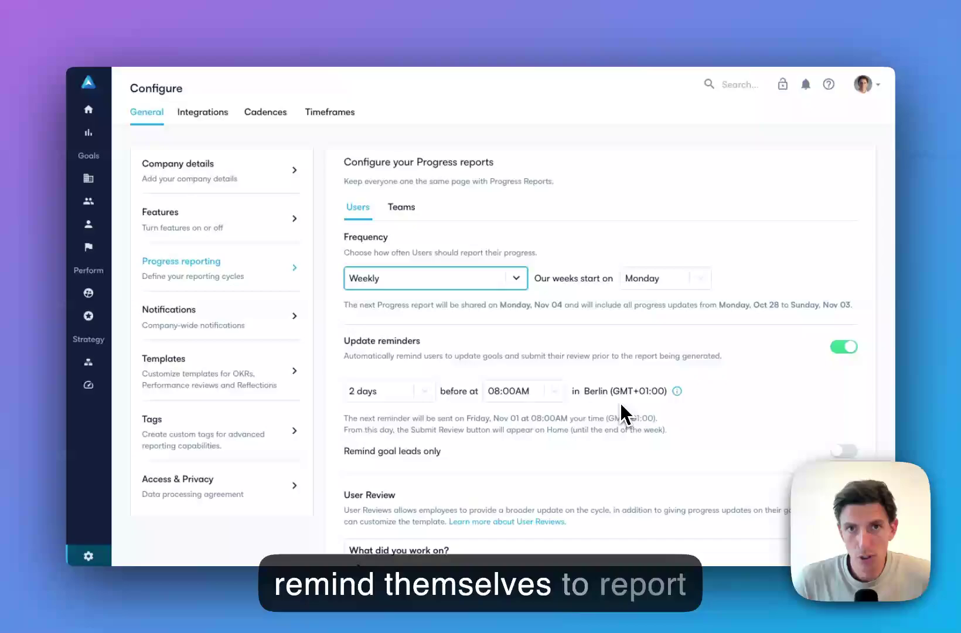
Highlight the three User Review template questions, then switch user reviews off.
{"action": "scroll", "coordinate": [620, 404], "scroll_direction": "down", "scroll_amount": 3}
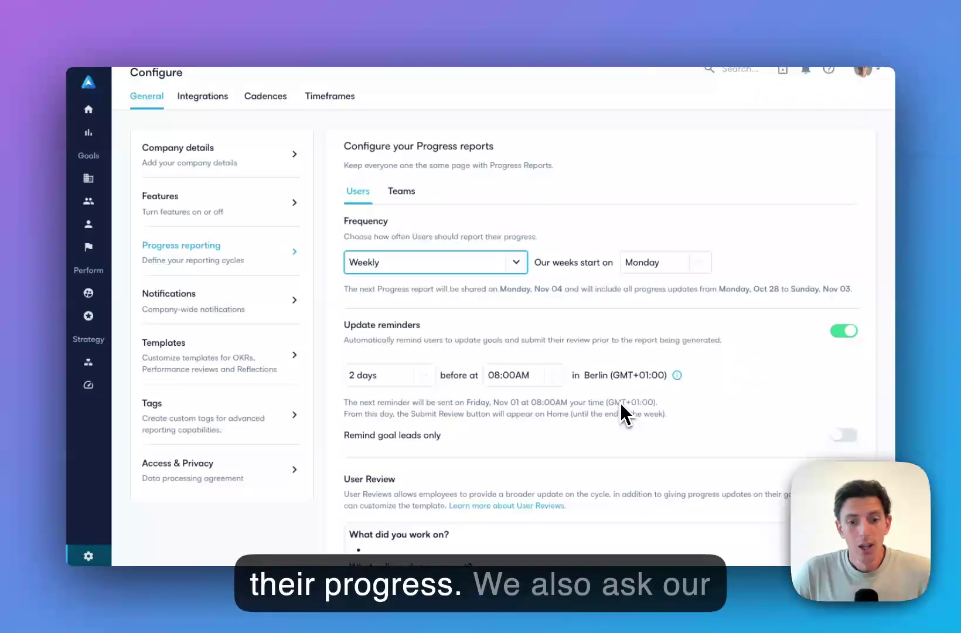
{"action": "scroll", "coordinate": [617, 409], "scroll_direction": "down", "scroll_amount": 2}
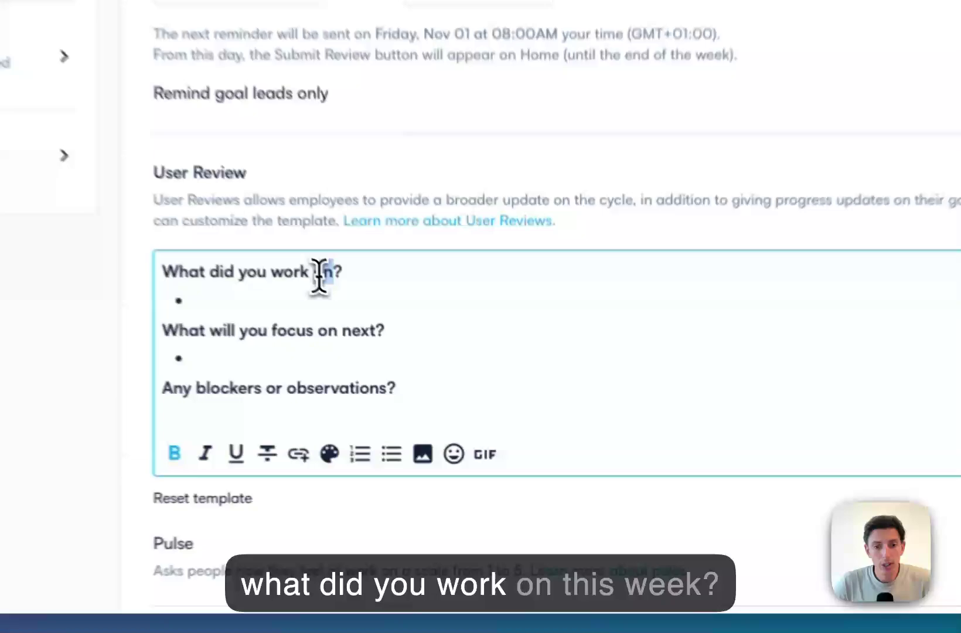
{"action": "triple_click", "coordinate": [436, 380]}
{"action": "triple_click", "coordinate": [298, 316]}
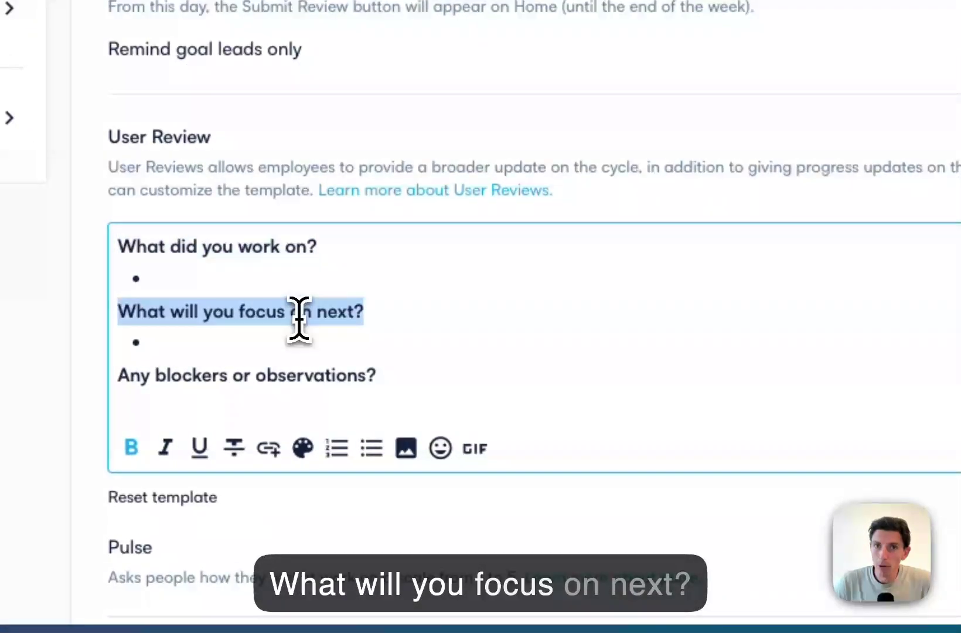
{"action": "triple_click", "coordinate": [305, 375]}
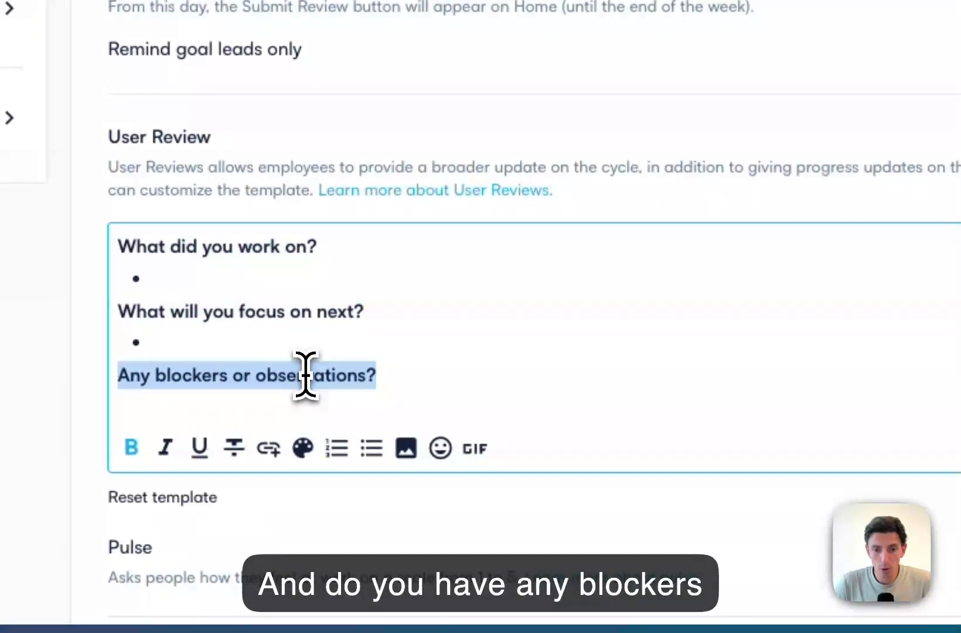
{"action": "left_click", "coordinate": [494, 382]}
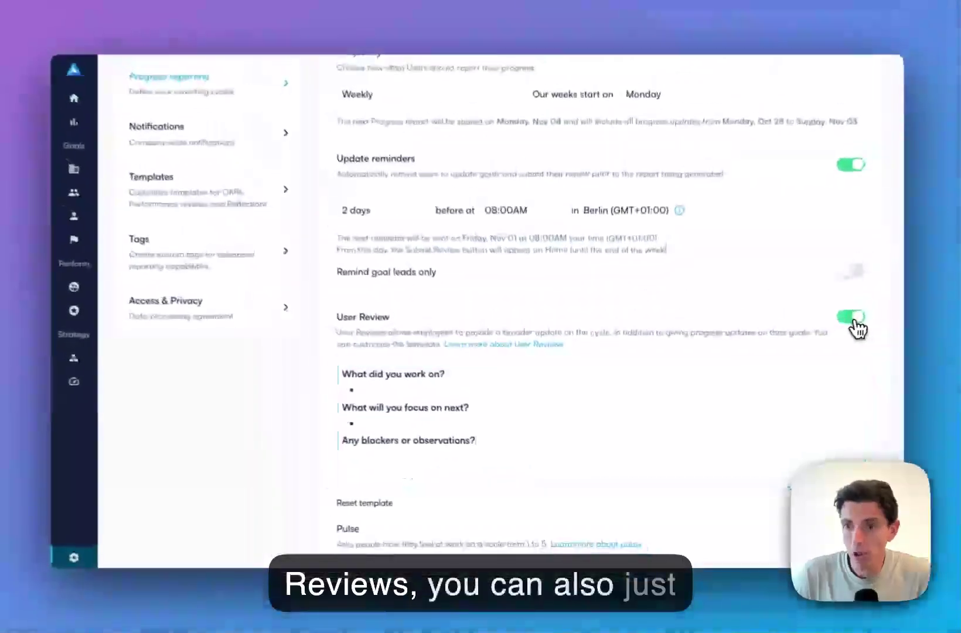
{"action": "left_click", "coordinate": [852, 319]}
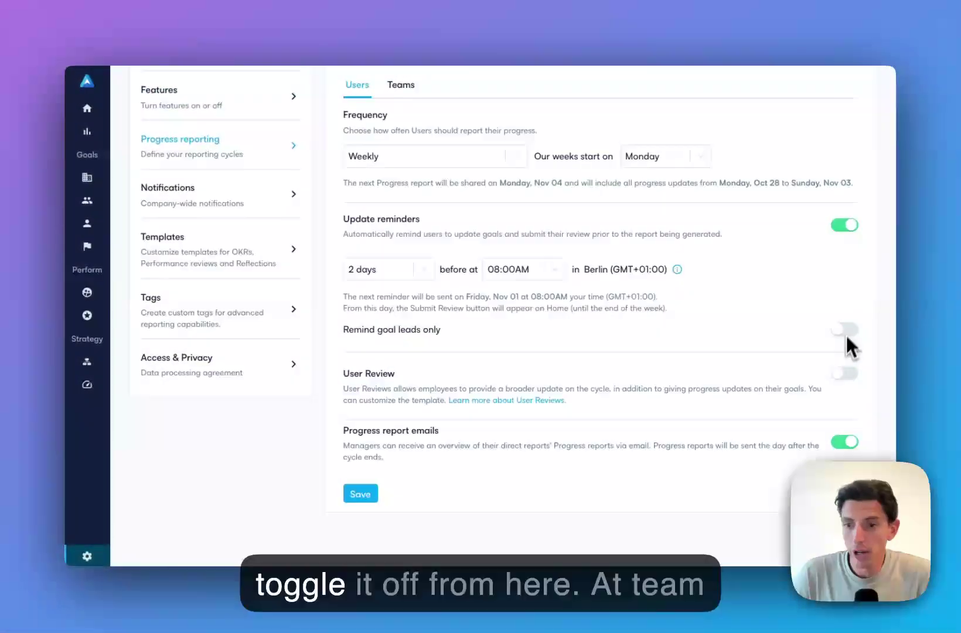
Turn User Review back on and highlight the Teams template's Wins & Observations and Challenges headings.
{"action": "left_click", "coordinate": [842, 375]}
{"action": "scroll", "coordinate": [571, 452], "scroll_direction": "up", "scroll_amount": 3}
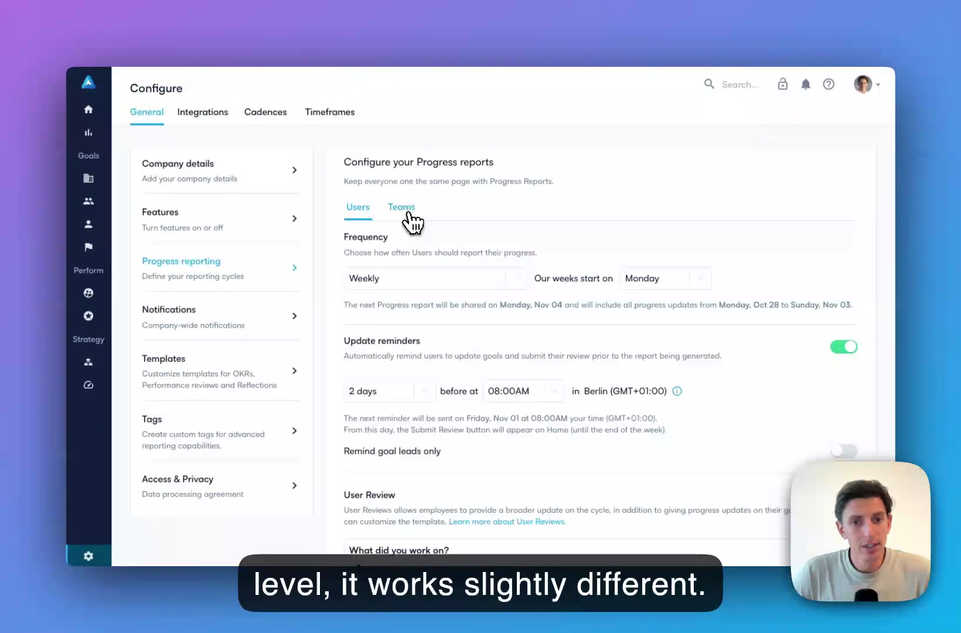
{"action": "left_click", "coordinate": [402, 208]}
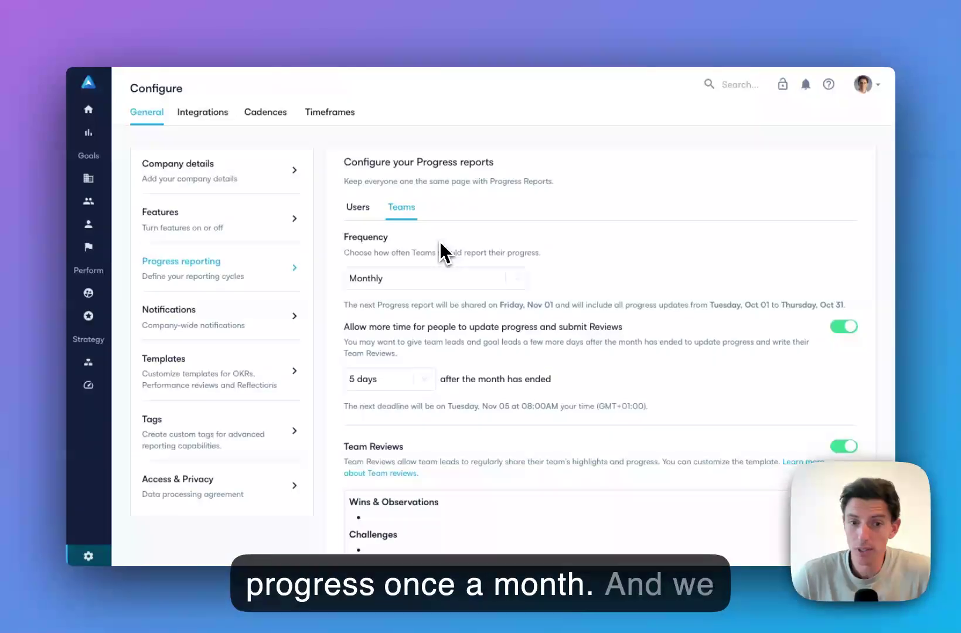
{"action": "scroll", "coordinate": [508, 401], "scroll_direction": "down", "scroll_amount": 5}
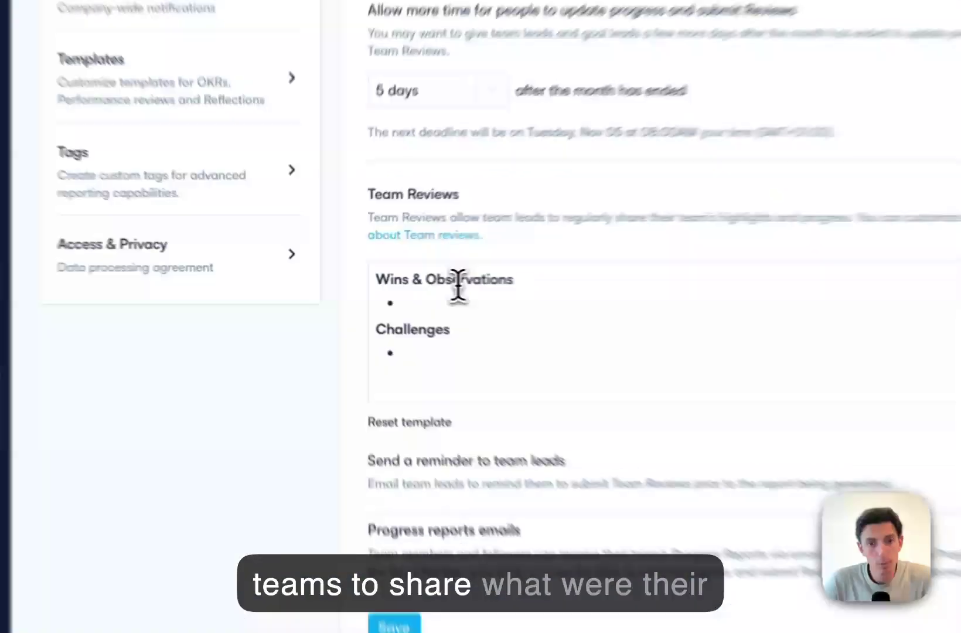
{"action": "triple_click", "coordinate": [404, 279]}
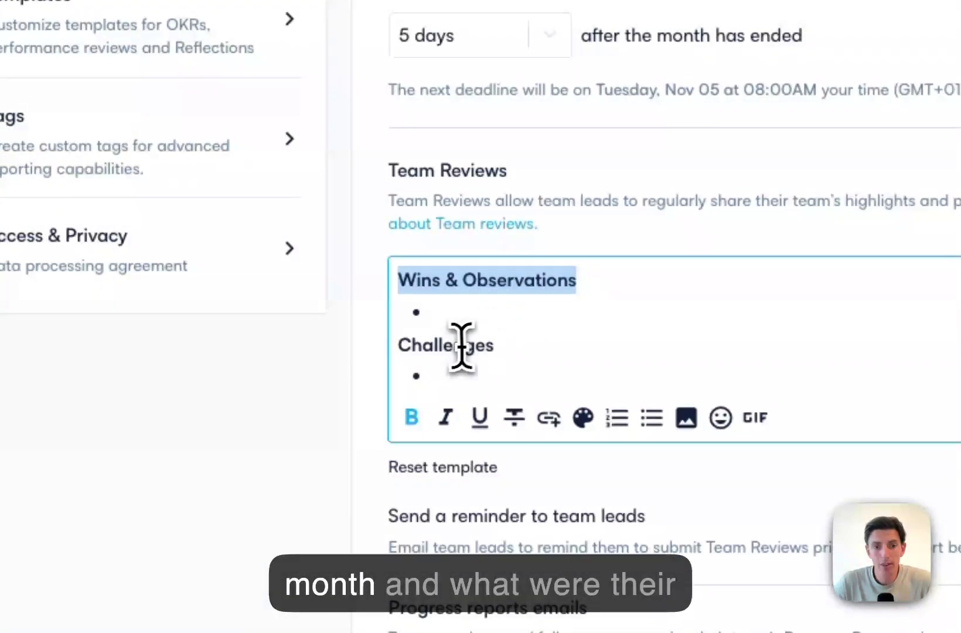
{"action": "double_click", "coordinate": [453, 348]}
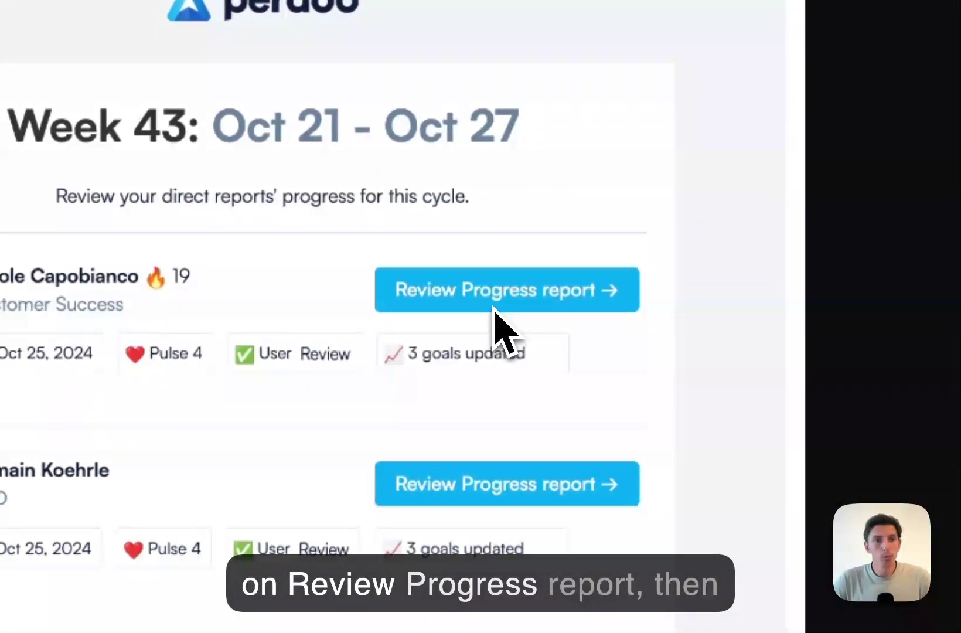
Open a direct report's Week 43 progress report from the weekly review email.
{"action": "left_click", "coordinate": [494, 309]}
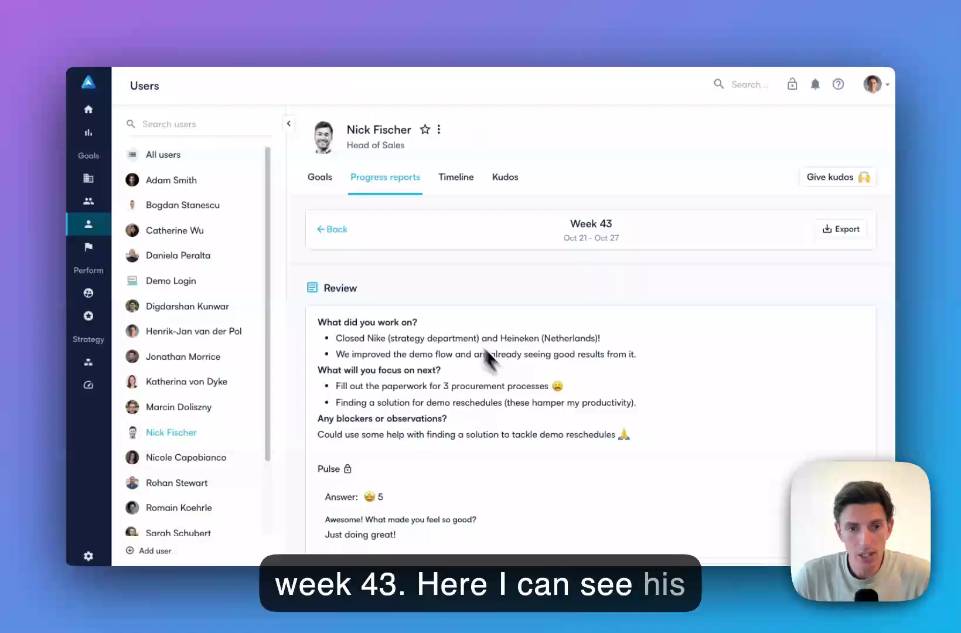
Scroll the Week 43 report past Pulse and Comments to the KPI updates.
{"action": "scroll", "coordinate": [561, 433], "scroll_direction": "down", "scroll_amount": 3}
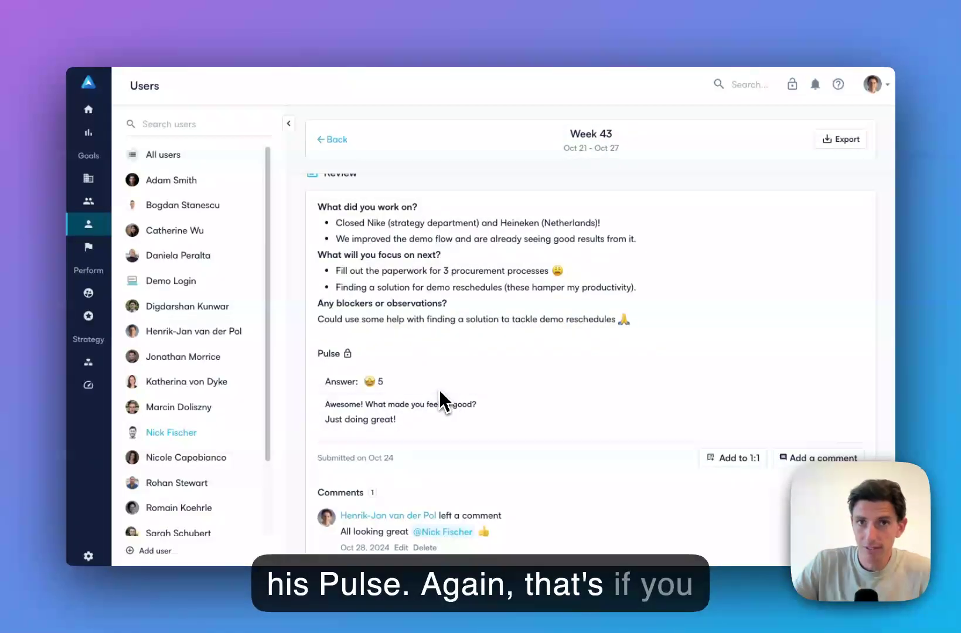
{"action": "scroll", "coordinate": [600, 396], "scroll_direction": "down", "scroll_amount": 5}
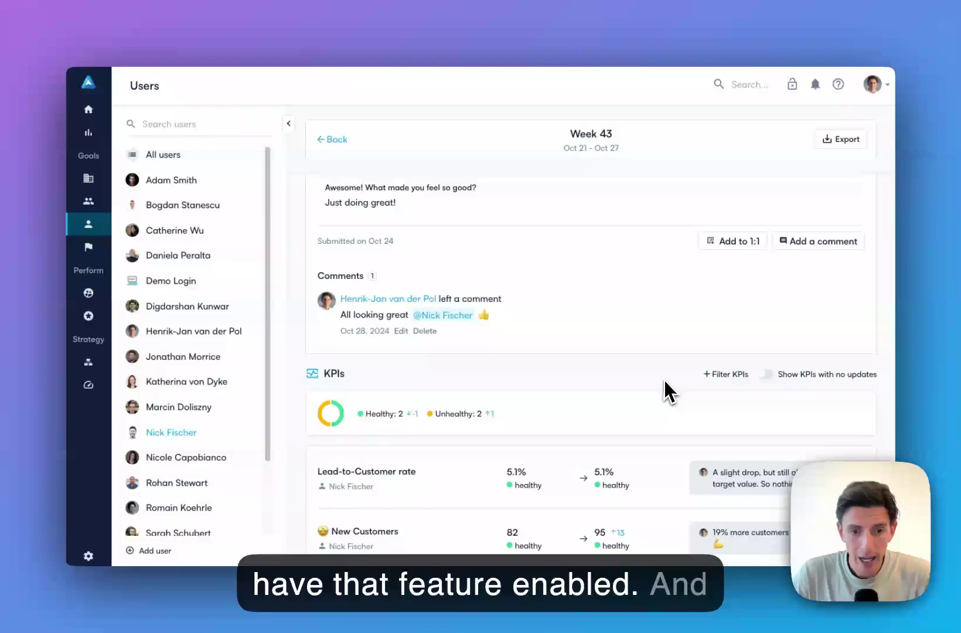
{"action": "scroll", "coordinate": [665, 386], "scroll_direction": "down", "scroll_amount": 4}
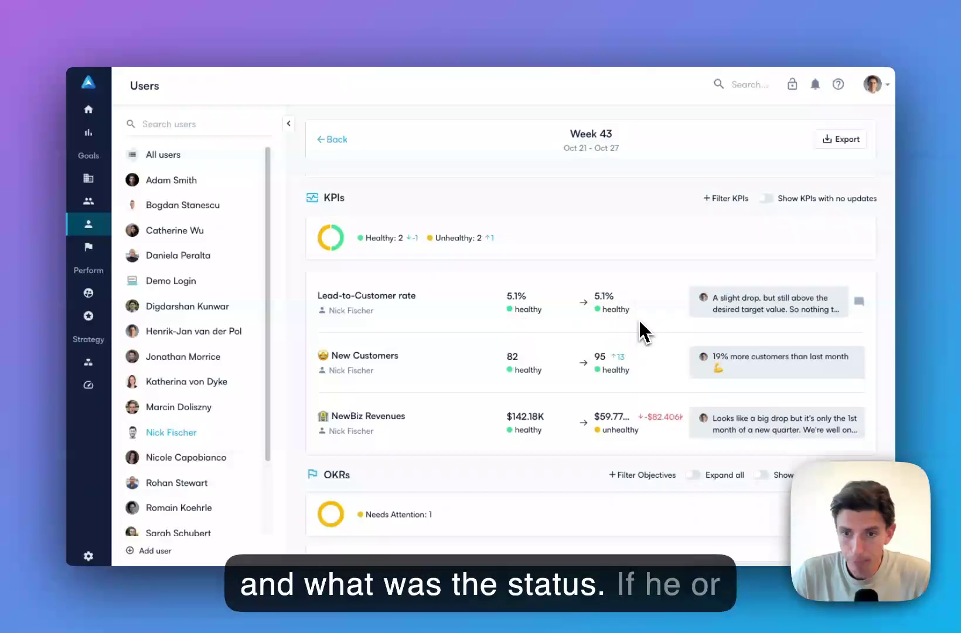
{"action": "mouse_move", "coordinate": [718, 320]}
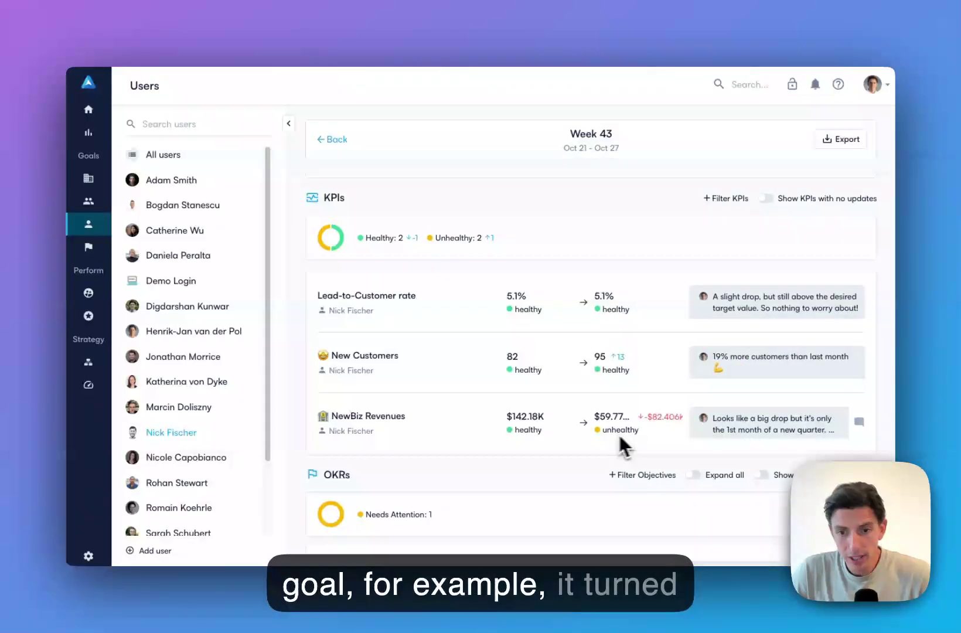
{"action": "mouse_move", "coordinate": [673, 446]}
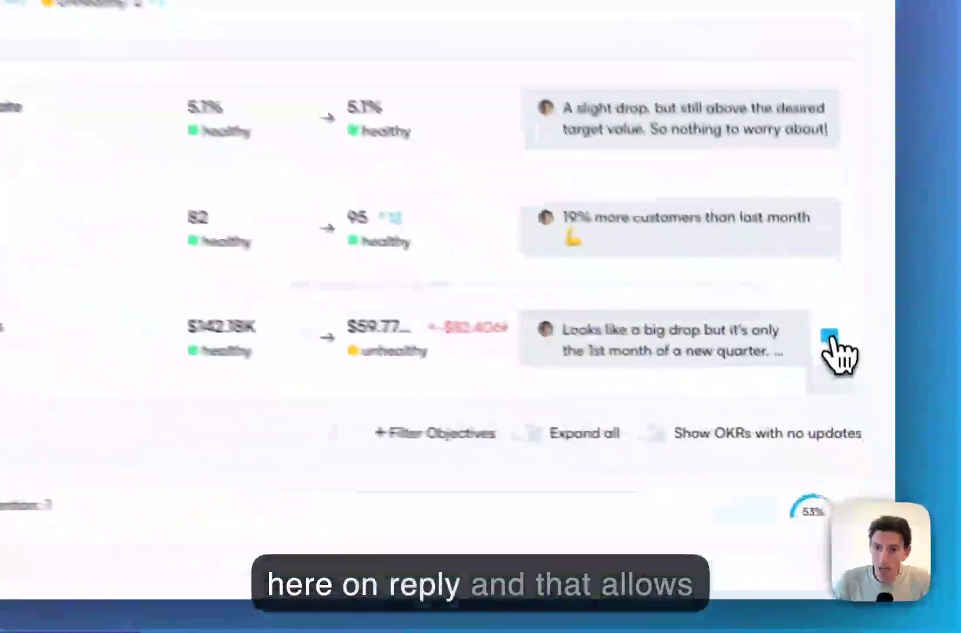
{"action": "left_click", "coordinate": [859, 422]}
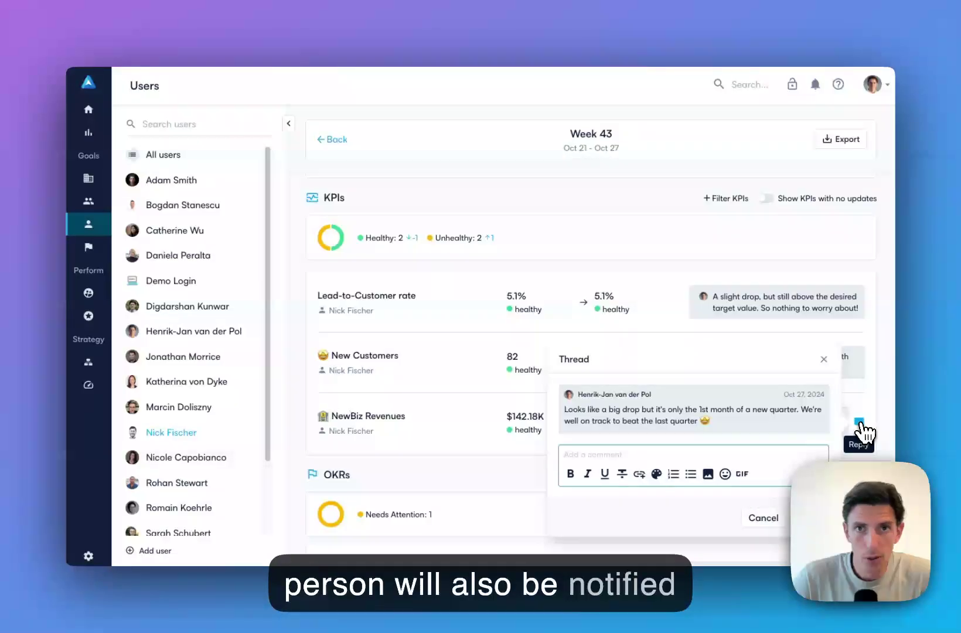
{"action": "left_click", "coordinate": [860, 421]}
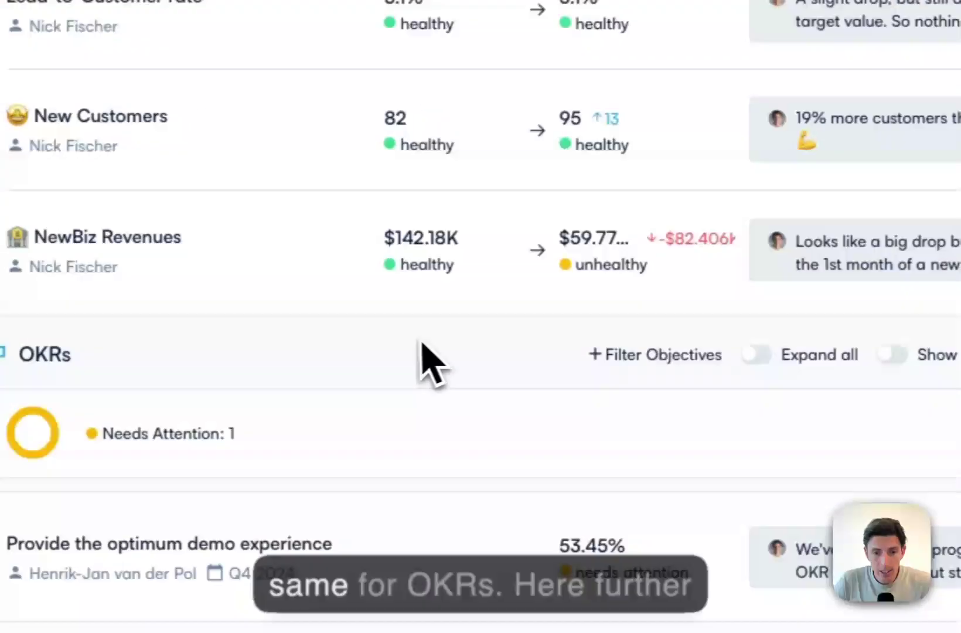
{"action": "scroll", "coordinate": [438, 355], "scroll_direction": "down", "scroll_amount": 3}
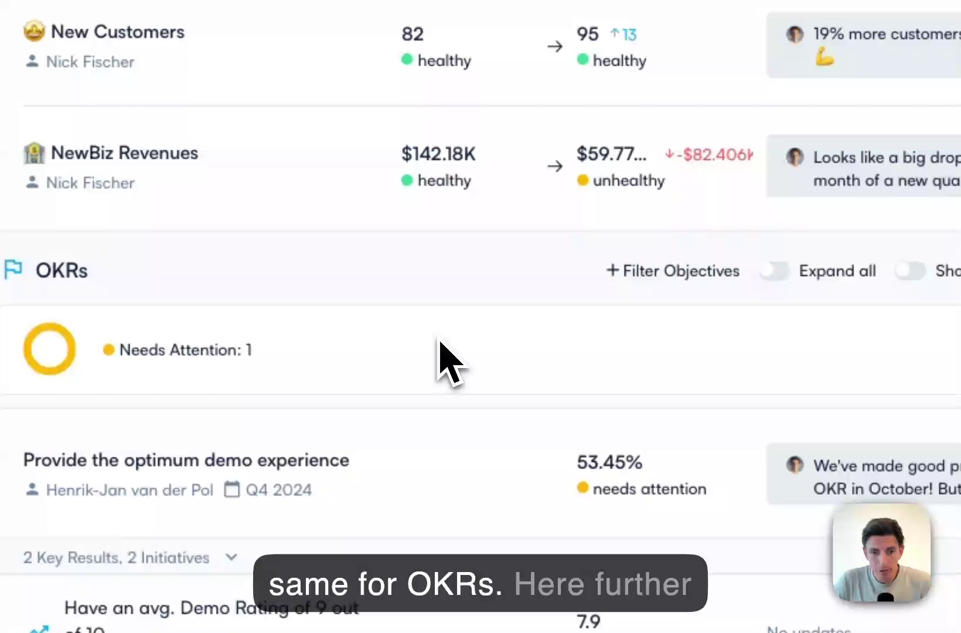
{"action": "scroll", "coordinate": [438, 346], "scroll_direction": "down", "scroll_amount": 3}
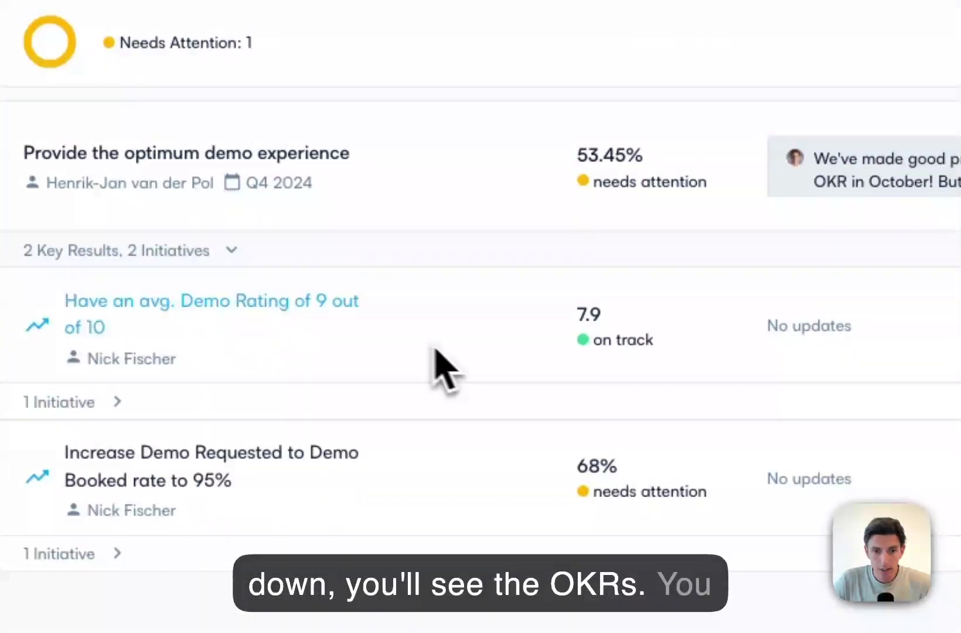
{"action": "left_click", "coordinate": [218, 253]}
{"action": "left_click", "coordinate": [235, 251]}
{"action": "scroll", "coordinate": [223, 504], "scroll_direction": "down", "scroll_amount": 5}
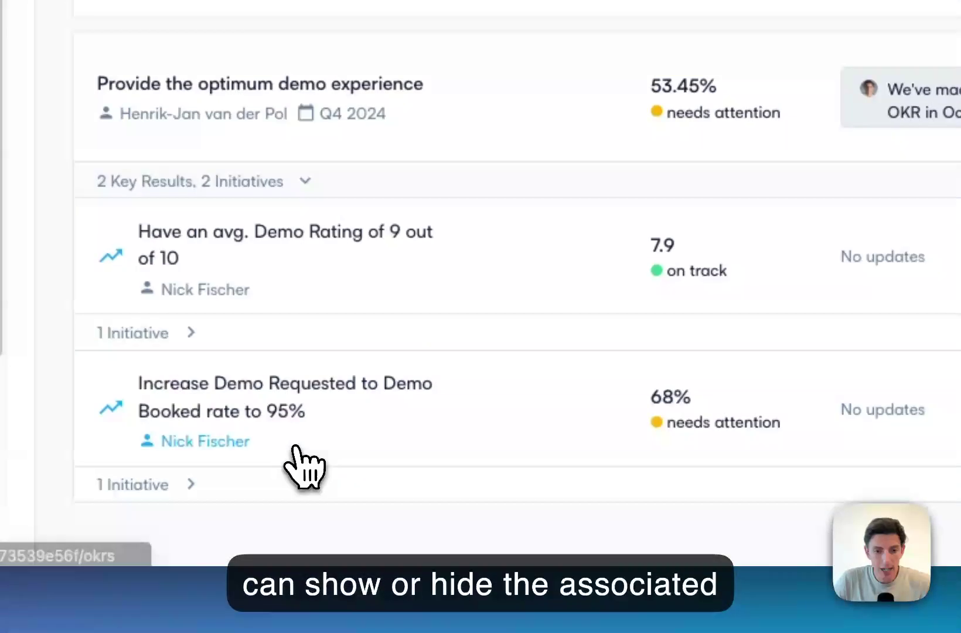
{"action": "scroll", "coordinate": [372, 483], "scroll_direction": "down", "scroll_amount": 1}
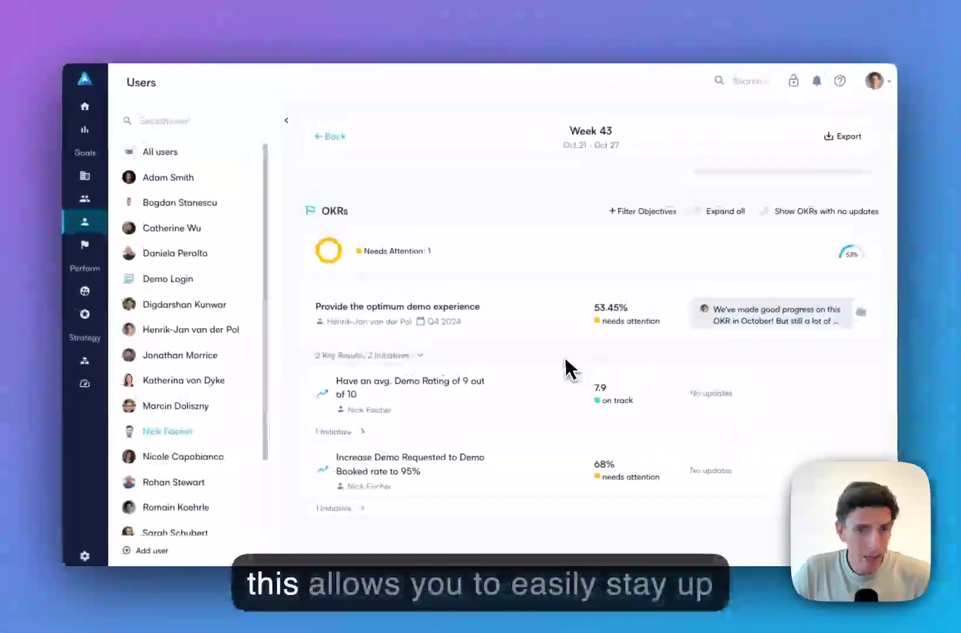
{"action": "scroll", "coordinate": [567, 369], "scroll_direction": "up", "scroll_amount": 10}
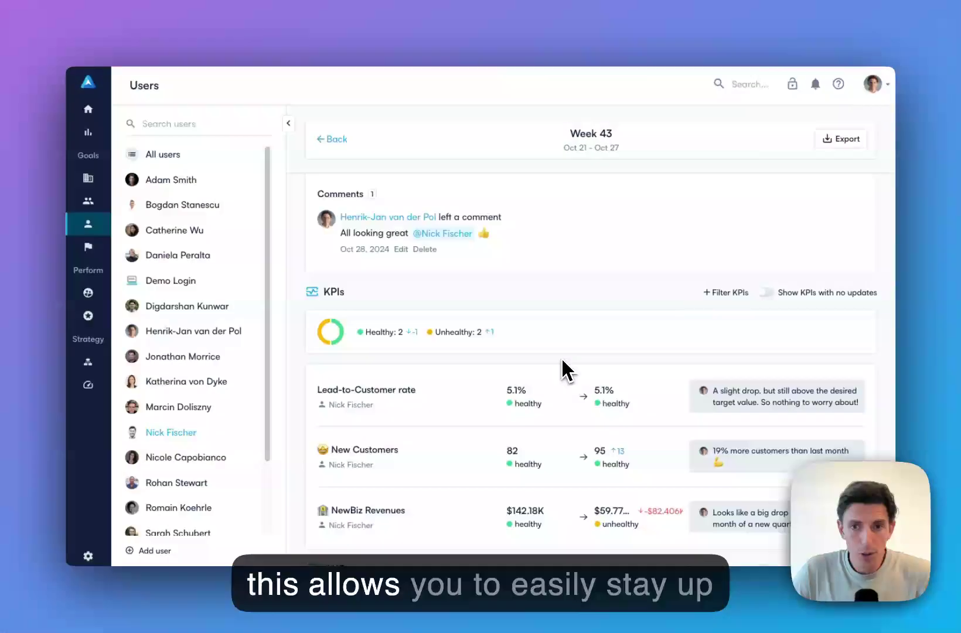
{"action": "scroll", "coordinate": [564, 369], "scroll_direction": "up", "scroll_amount": 5}
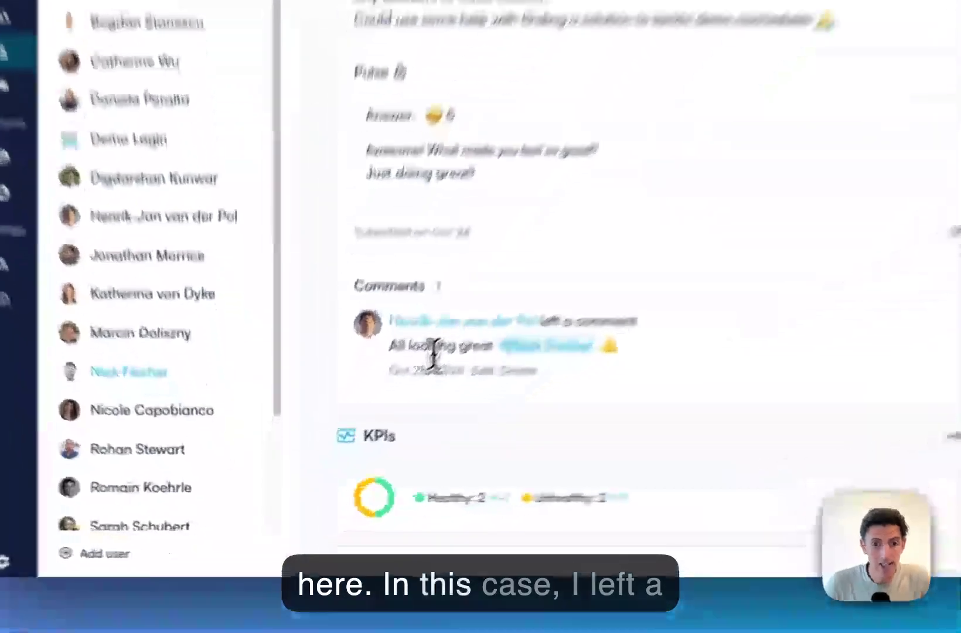
{"action": "triple_click", "coordinate": [369, 420]}
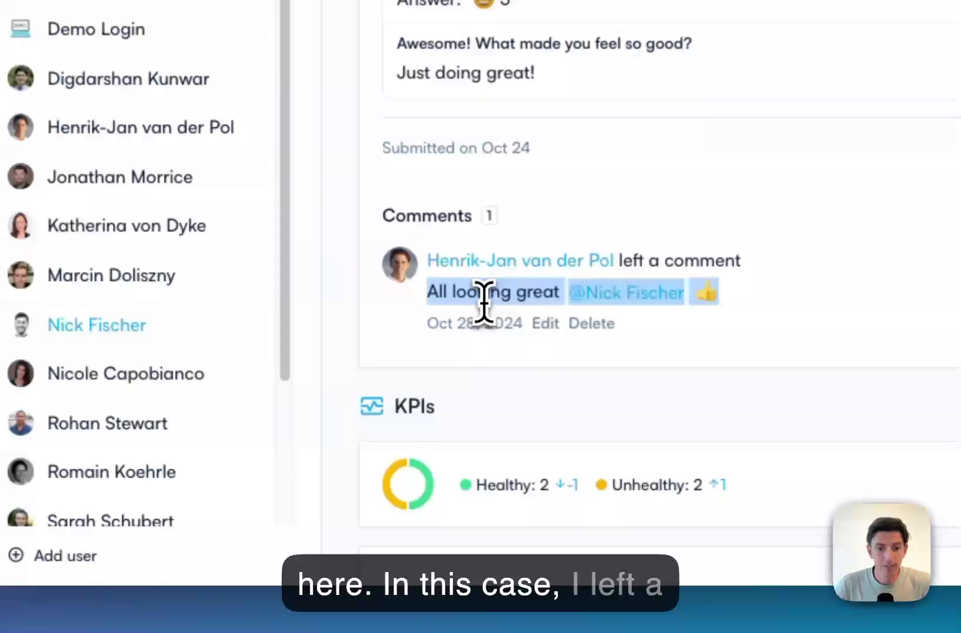
{"action": "left_click", "coordinate": [484, 354]}
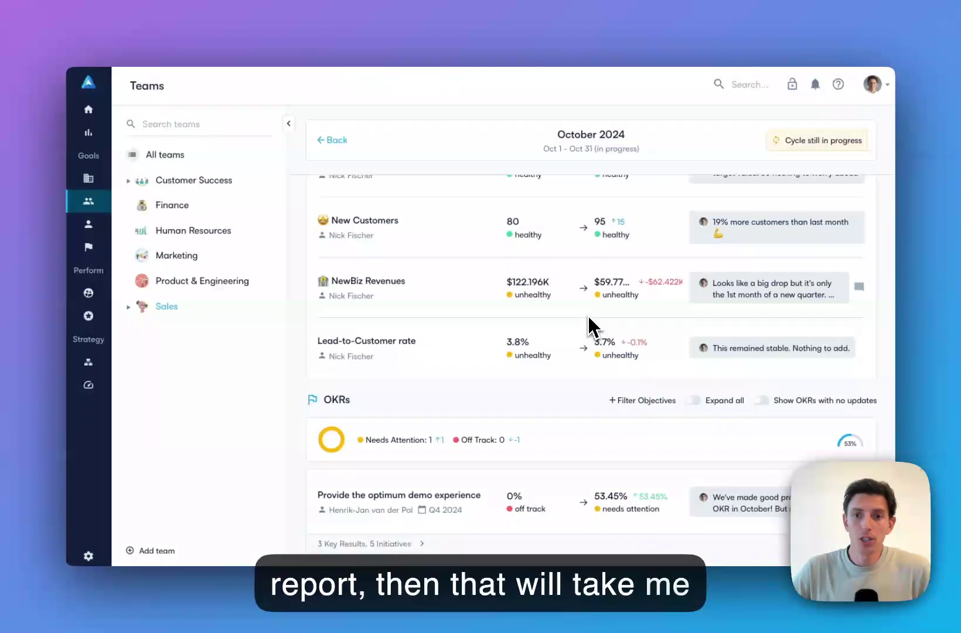
{"action": "scroll", "coordinate": [588, 325], "scroll_direction": "up", "scroll_amount": 10}
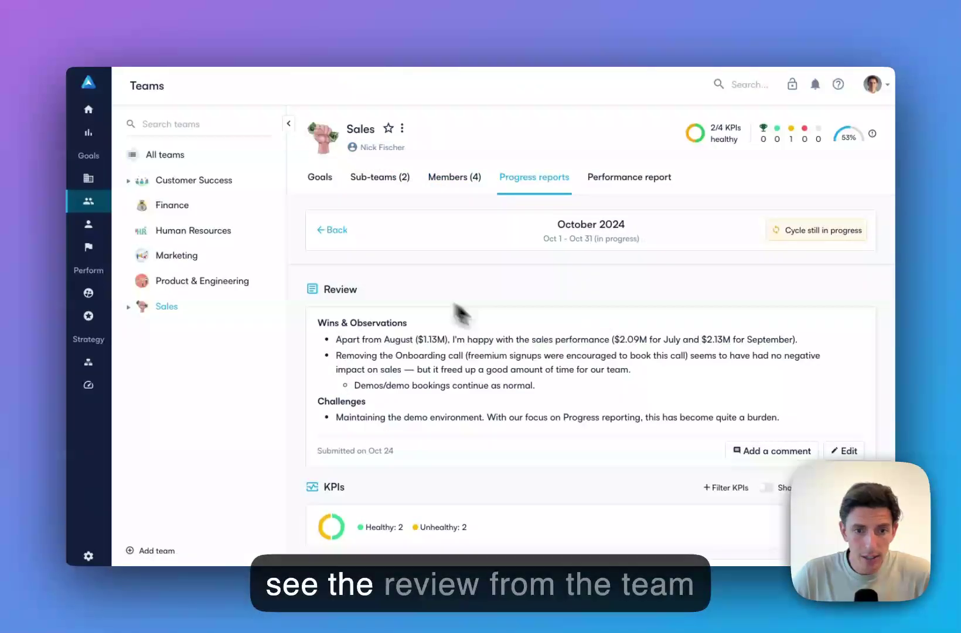
{"action": "scroll", "coordinate": [458, 357], "scroll_direction": "down", "scroll_amount": 8}
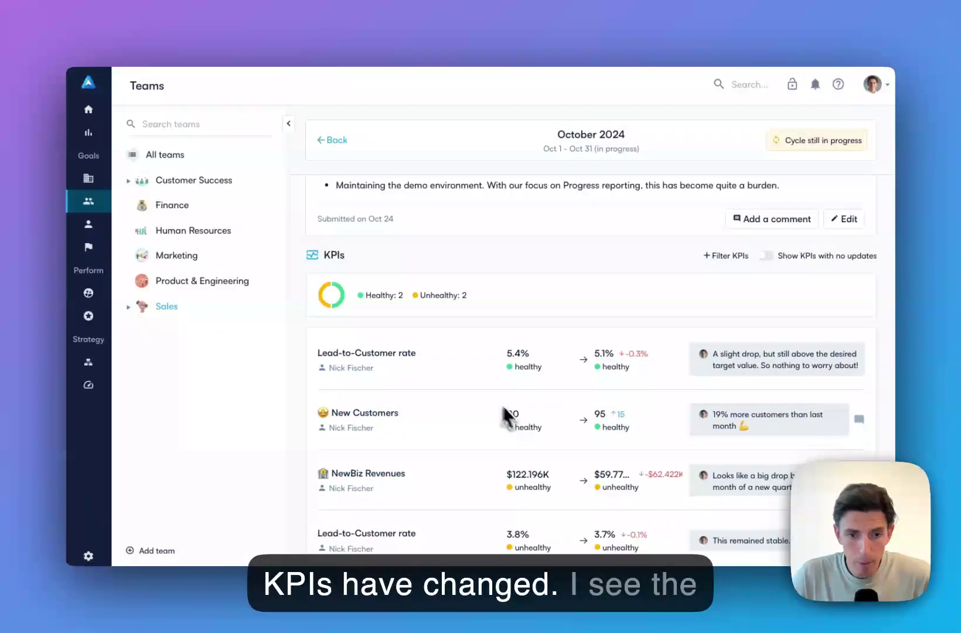
{"action": "scroll", "coordinate": [504, 413], "scroll_direction": "down", "scroll_amount": 3}
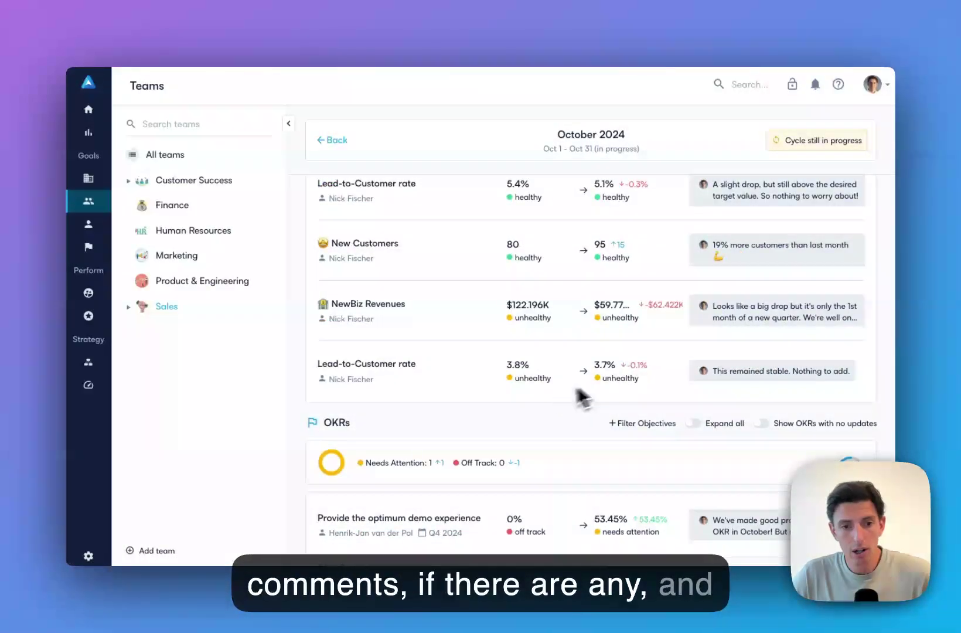
{"action": "scroll", "coordinate": [551, 396], "scroll_direction": "down", "scroll_amount": 1}
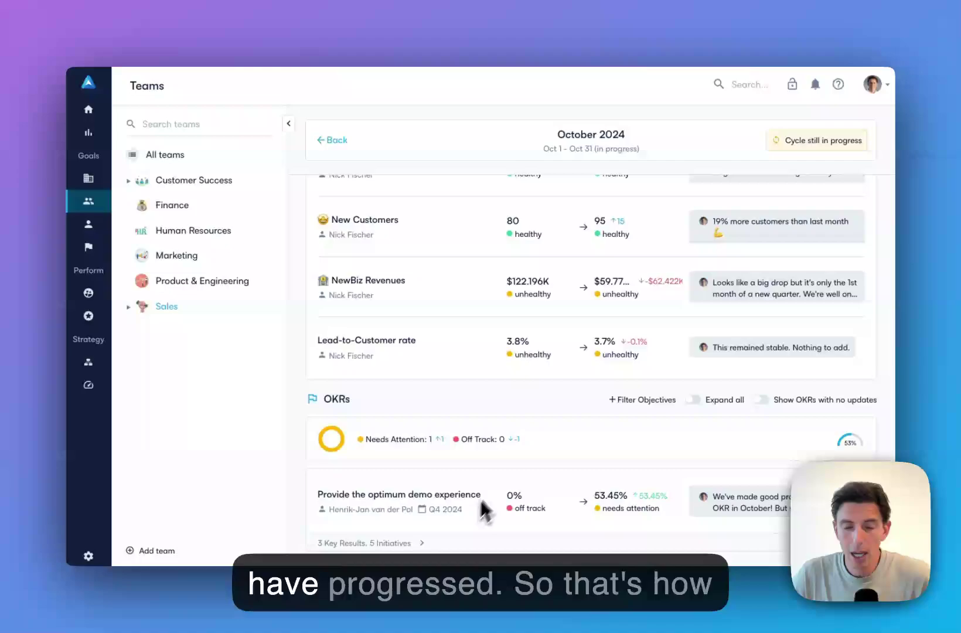